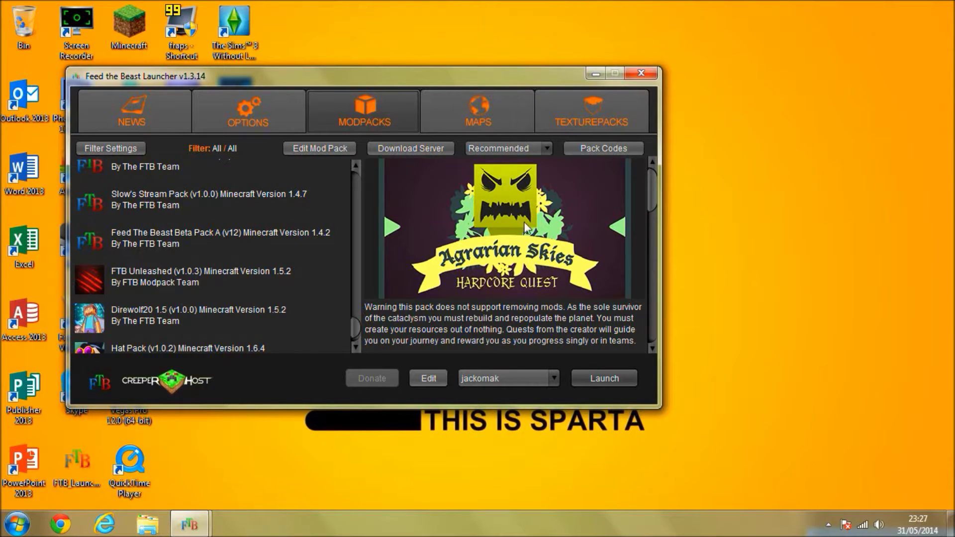
# Examine the version list of the Agrarian Skies modpack and the other listed packs, then close the launcher
pyautogui.click(472, 147)
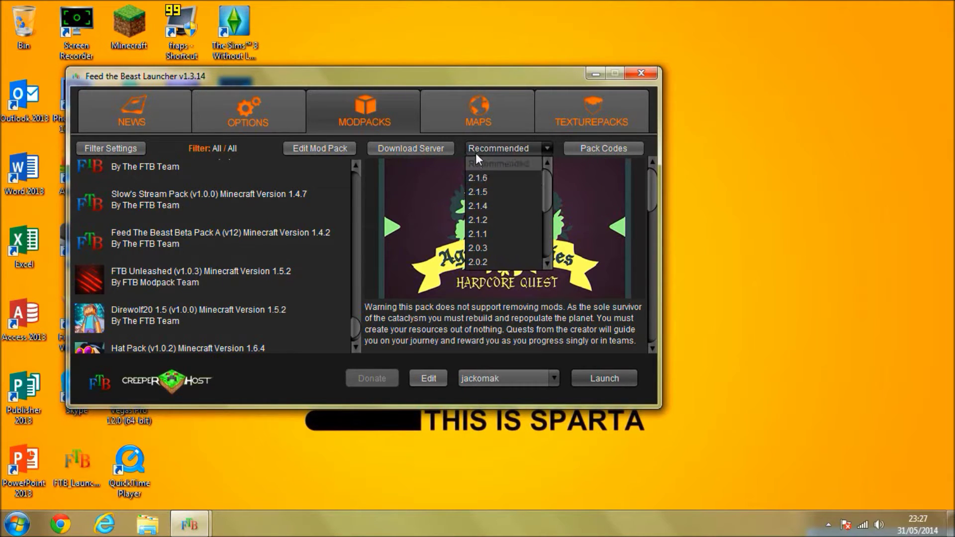
pyautogui.click(476, 156)
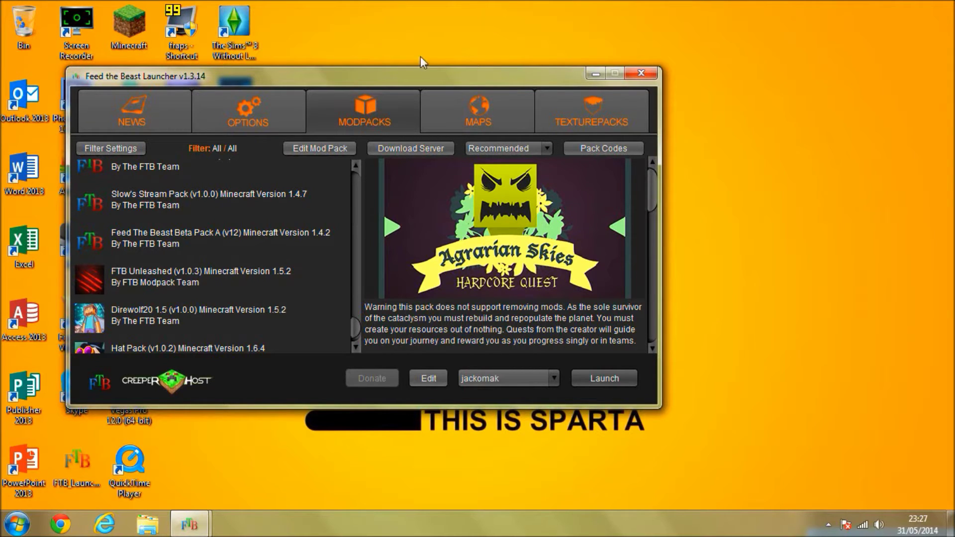
pyautogui.moveTo(430, 71); pyautogui.dragTo(565, 105)
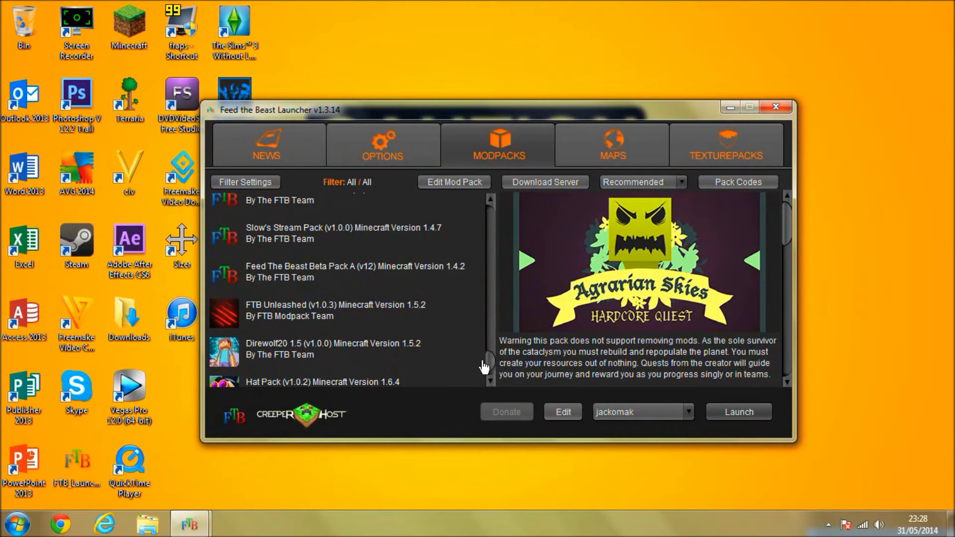
pyautogui.moveTo(488, 365); pyautogui.dragTo(500, 178)
pyautogui.click(483, 240)
pyautogui.click(776, 108)
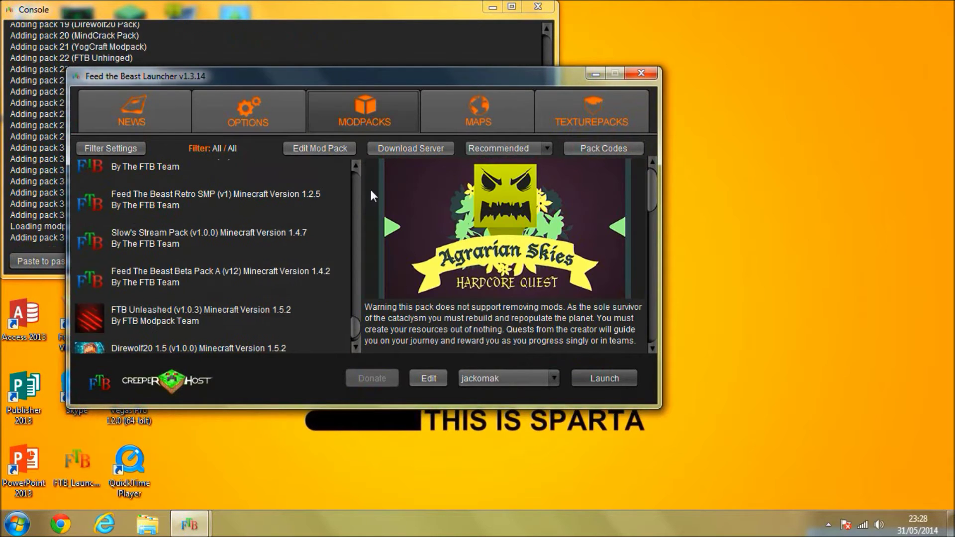
pyautogui.click(512, 149)
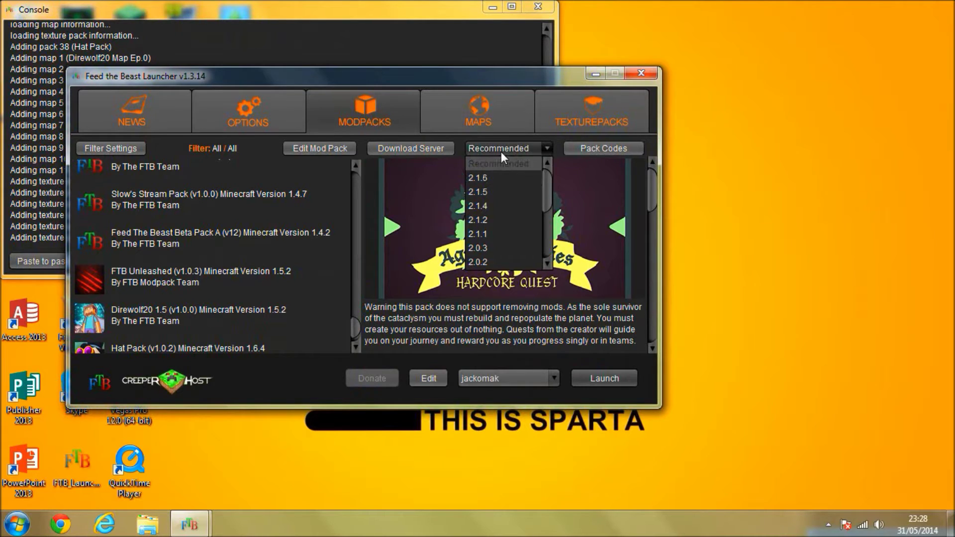
pyautogui.click(500, 151)
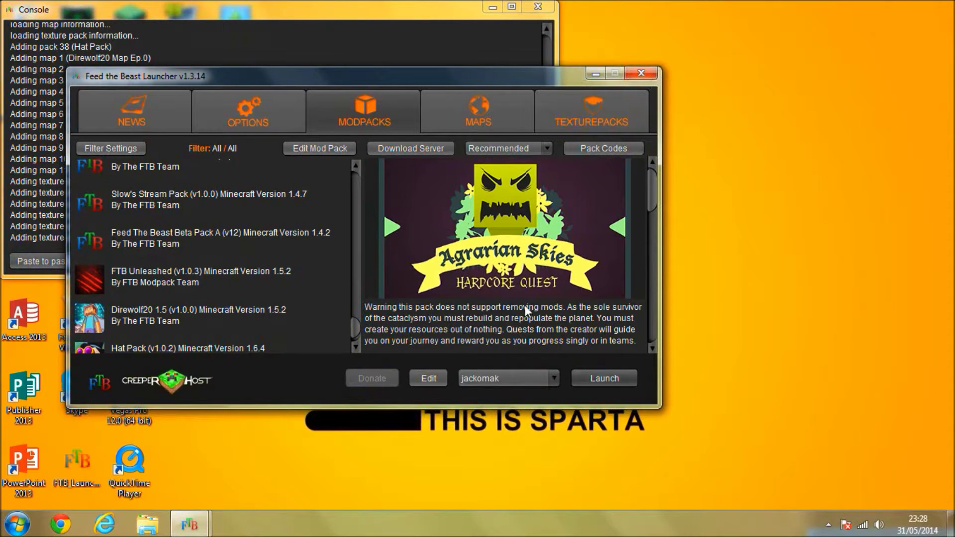
pyautogui.click(655, 75)
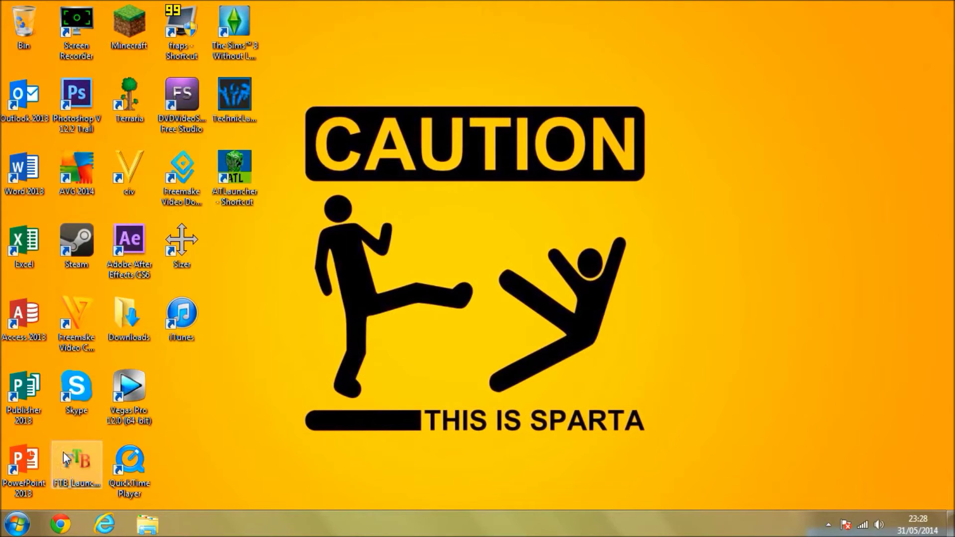
# Open Chrome in a maximized window and search Google for "optifine"
pyautogui.click(60, 522)
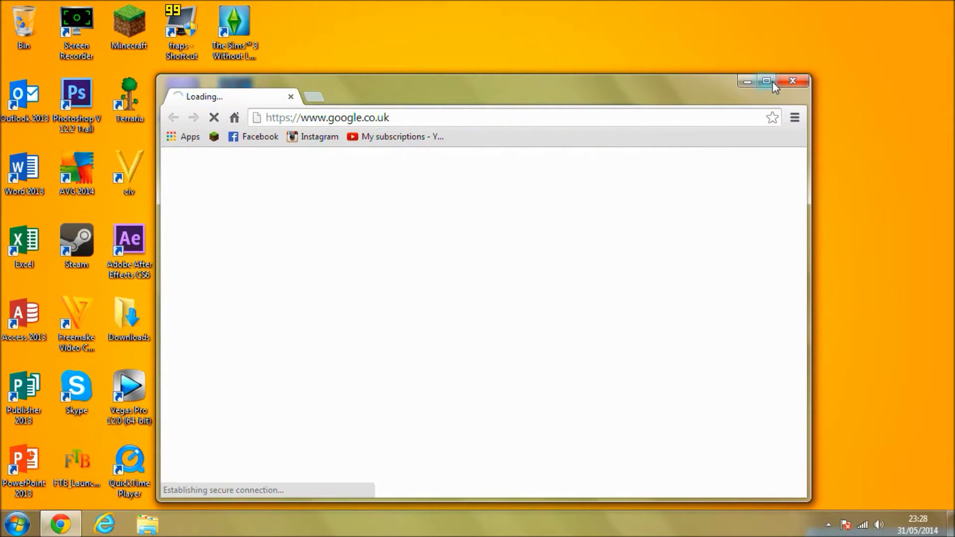
pyautogui.click(773, 82)
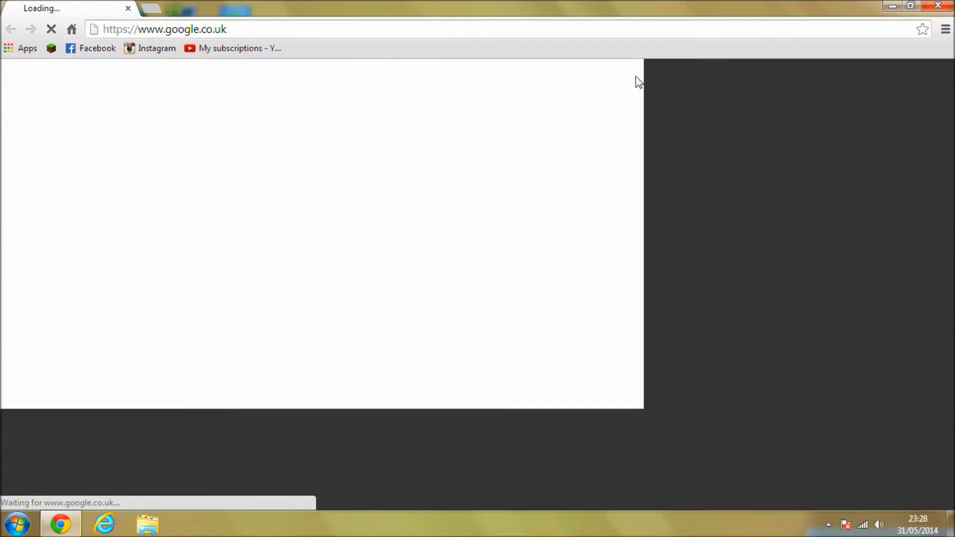
pyautogui.click(479, 30)
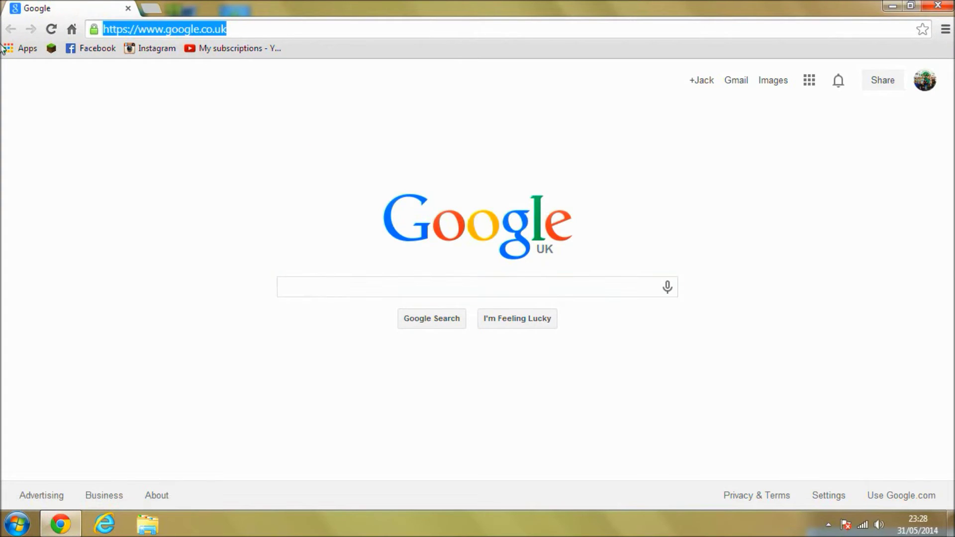
pyautogui.press('BackSpace')
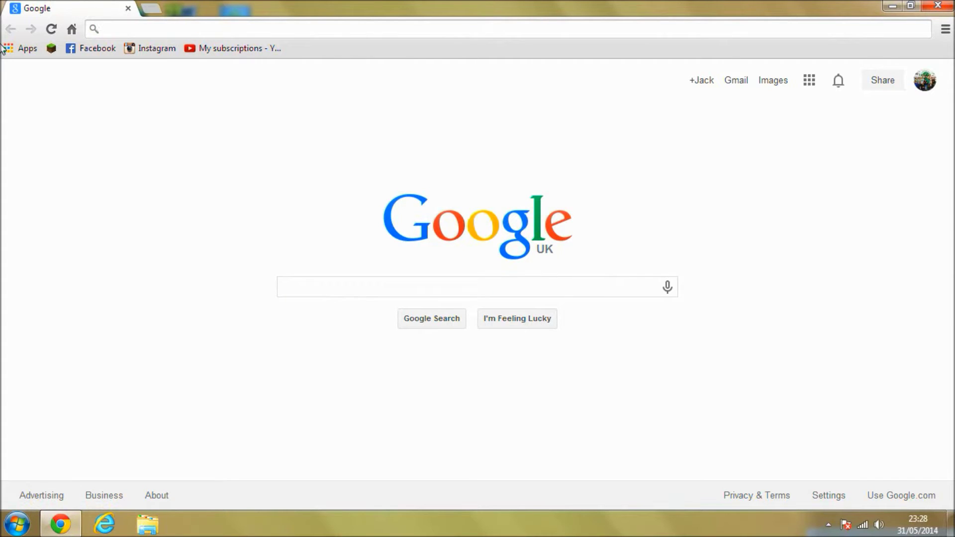
pyautogui.write('opt')
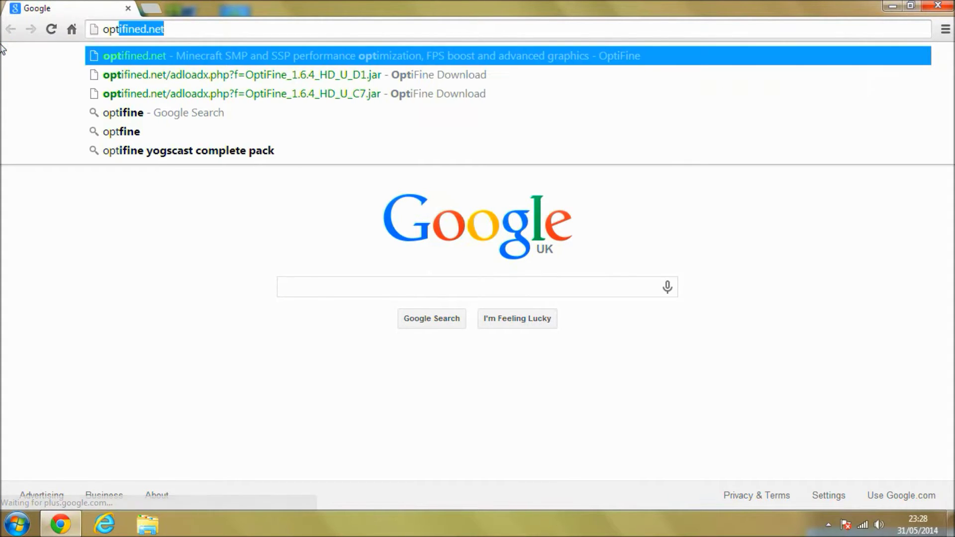
pyautogui.write('ifine')
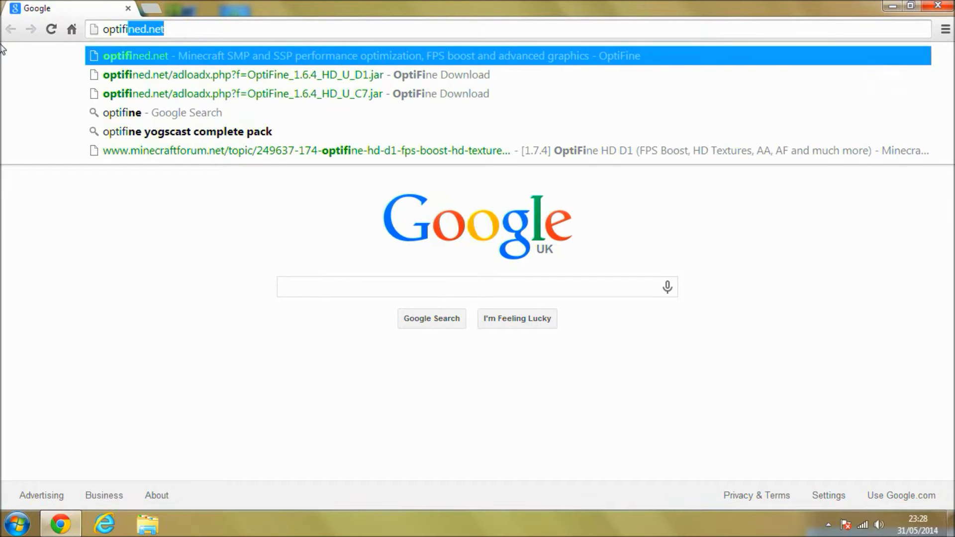
pyautogui.press('Delete')
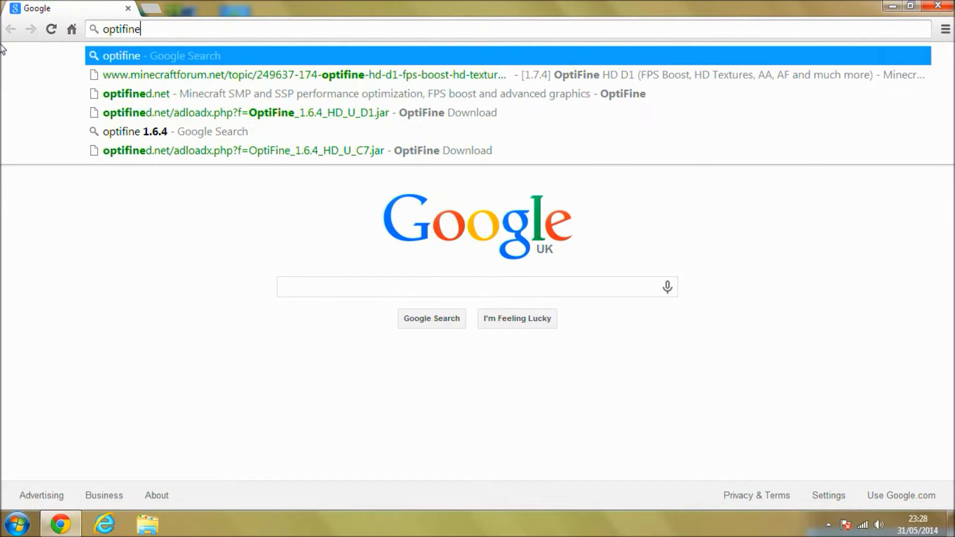
pyautogui.press('Return')
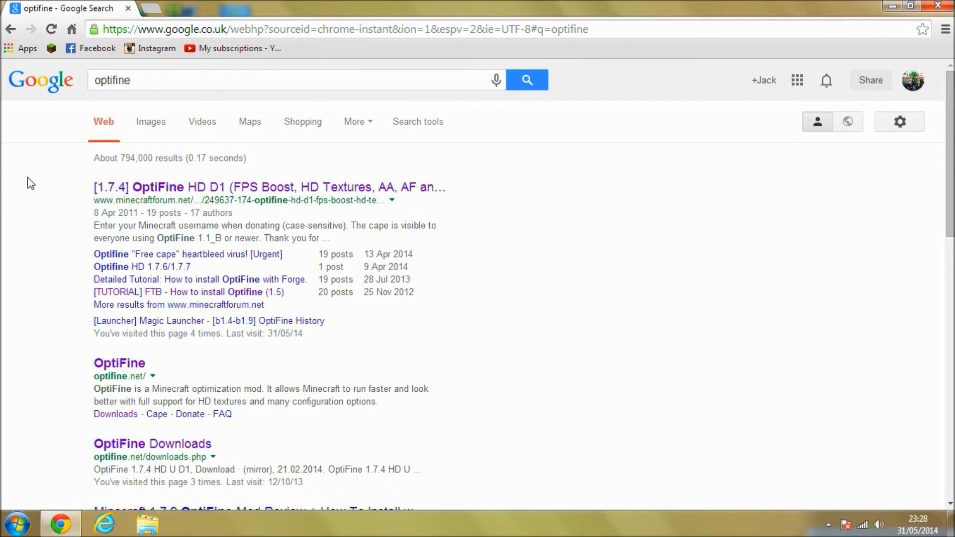
# Open the Minecraft Forum topic on OptiFine HD D1 for 1.7.4 from the search results
pyautogui.moveTo(93, 187); pyautogui.dragTo(455, 188)
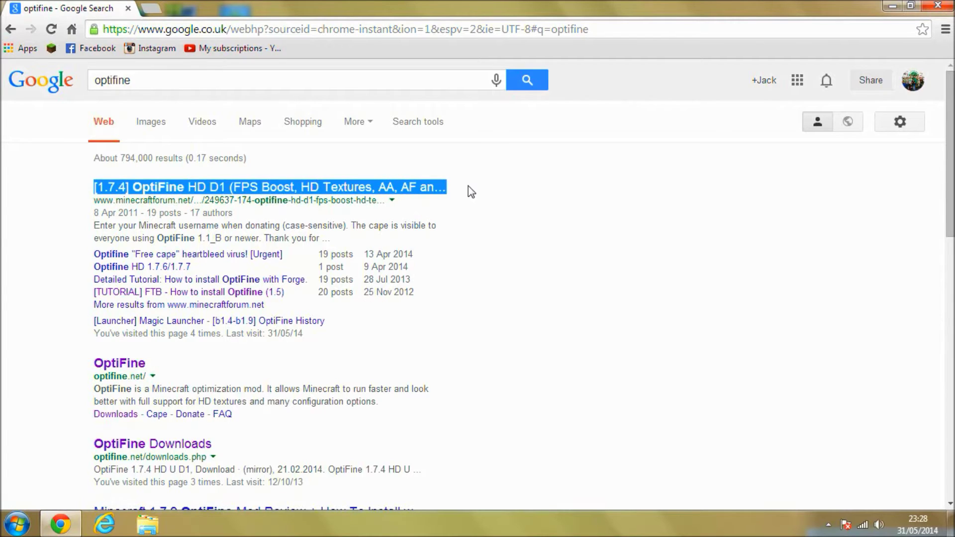
pyautogui.click(471, 192)
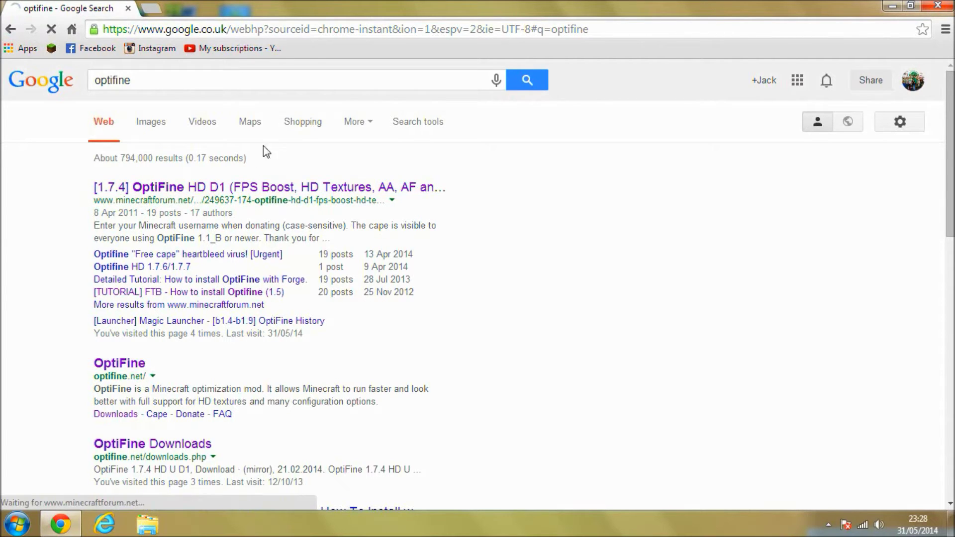
pyautogui.click(289, 183)
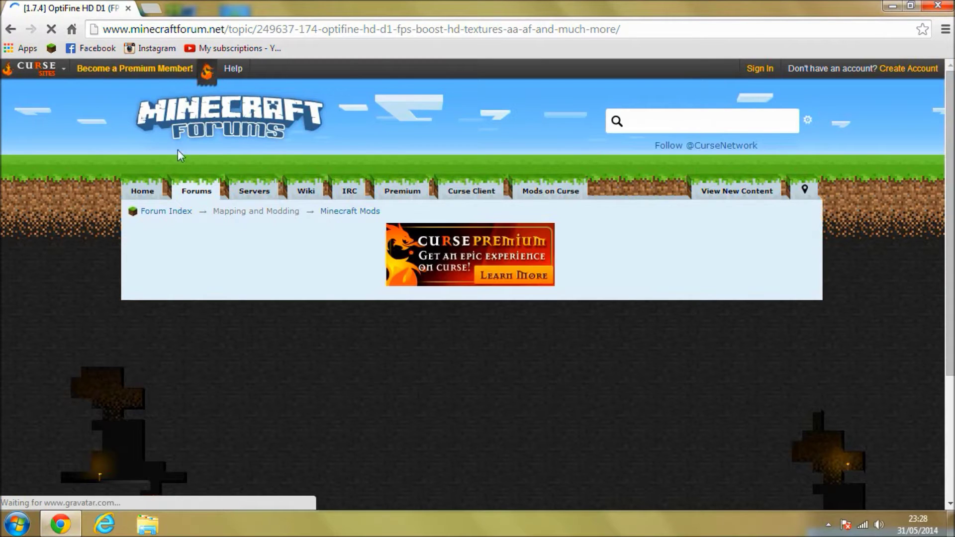
# Reveal the older versions of OptiFine Ultra and follow the download link for OptiFine 1.6.4_HD_U_D1
pyautogui.scroll(-3, 746, 224)
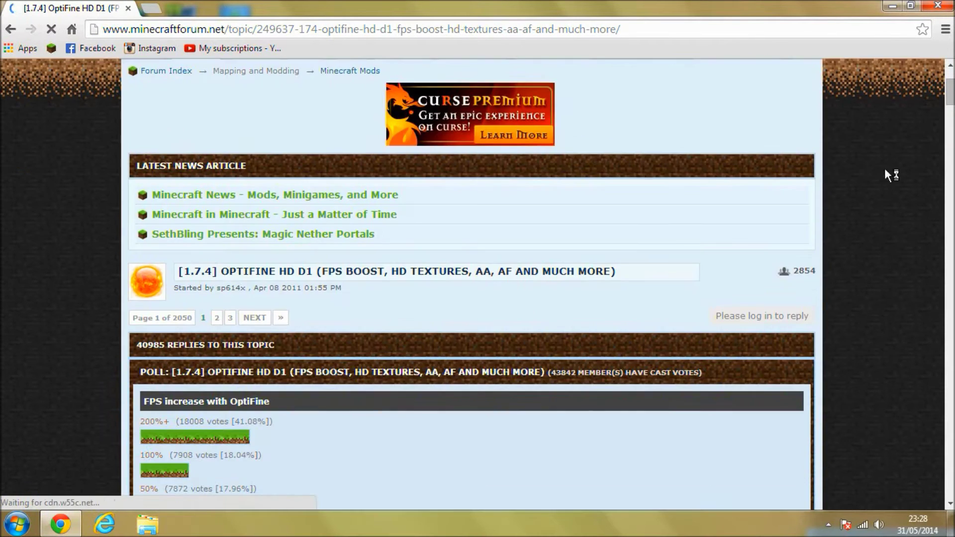
pyautogui.scroll(-15, 944, 149)
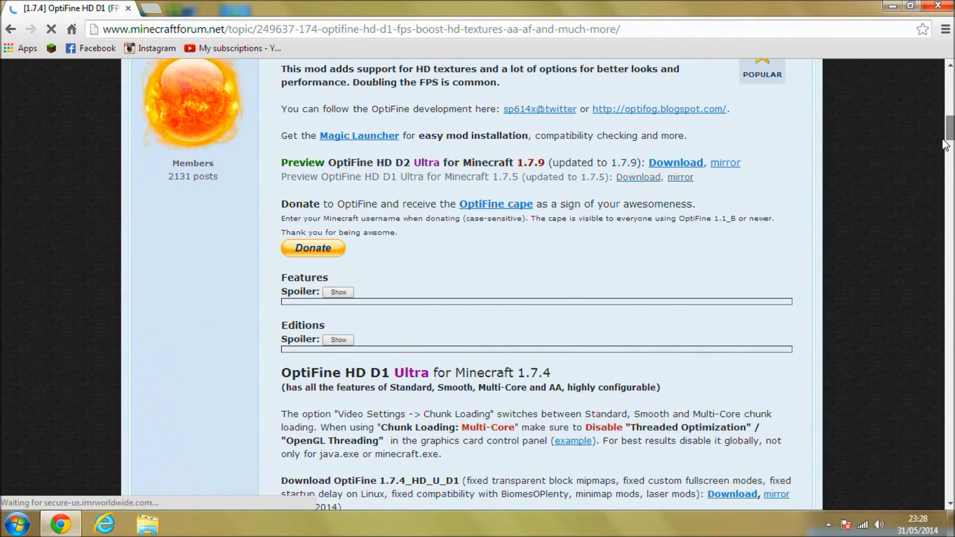
pyautogui.scroll(-1, 945, 151)
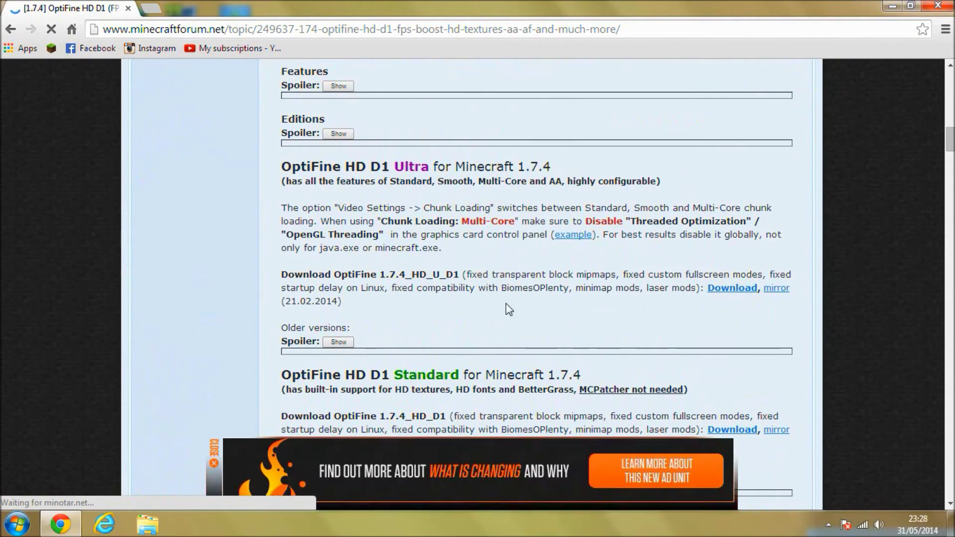
pyautogui.click(337, 342)
pyautogui.scroll(-5, 299, 279)
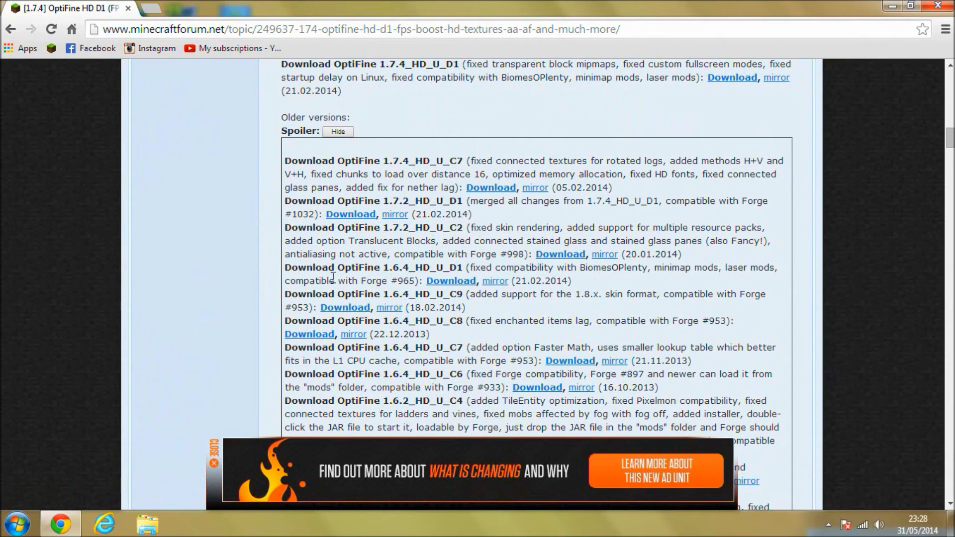
pyautogui.moveTo(307, 273); pyautogui.dragTo(402, 269)
pyautogui.click(424, 272)
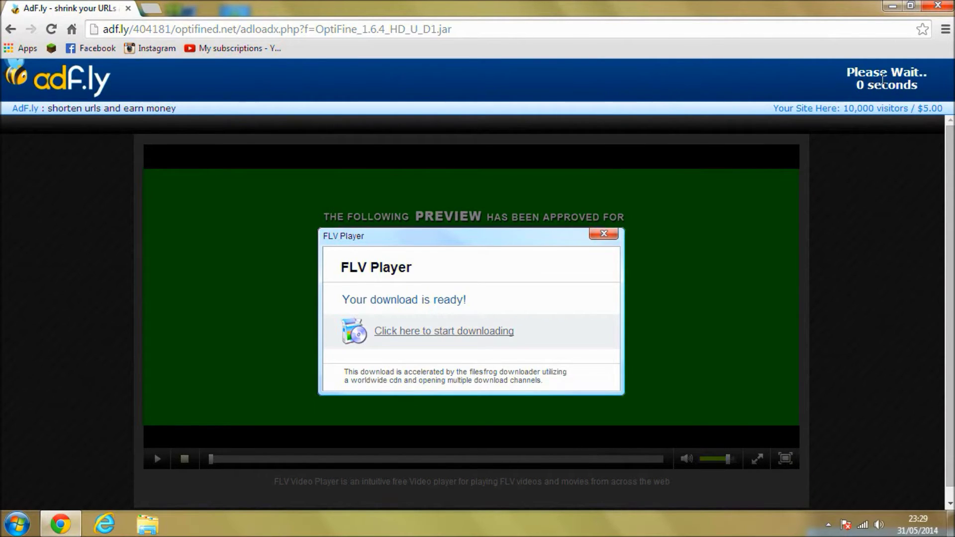
# Skip the AdF.ly advert and download OptiFine_1.6.4_HD_U_D1.jar, choosing to keep the file
pyautogui.click(883, 81)
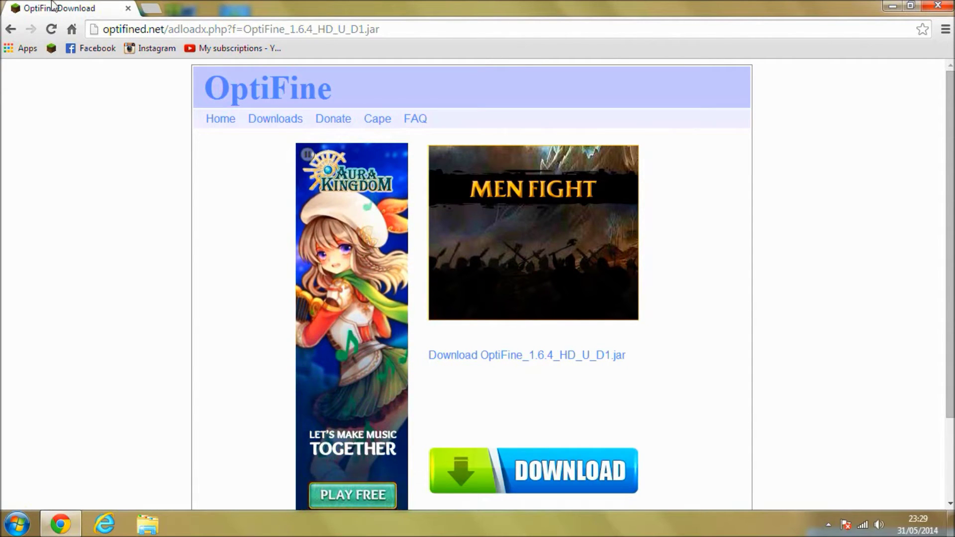
pyautogui.scroll(-2, 566, 448)
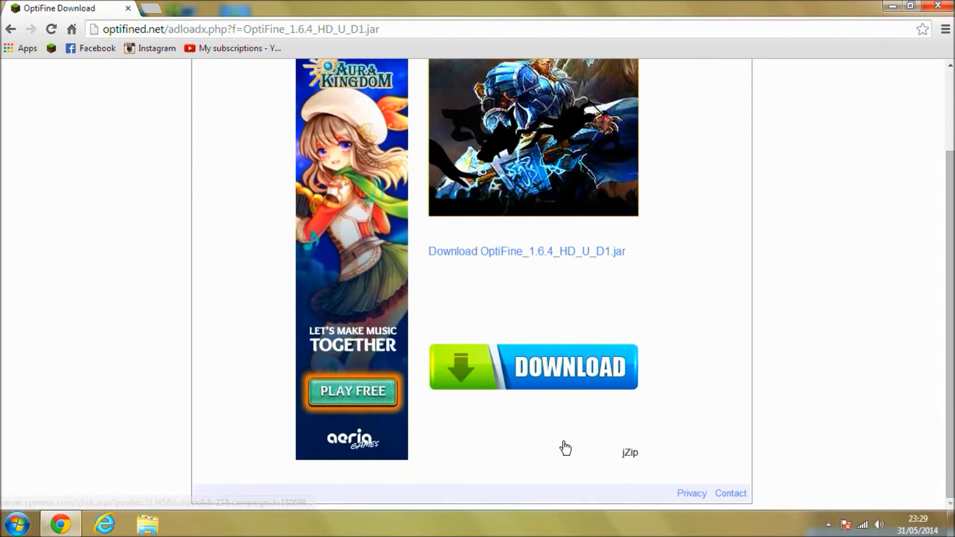
pyautogui.scroll(2, 507, 369)
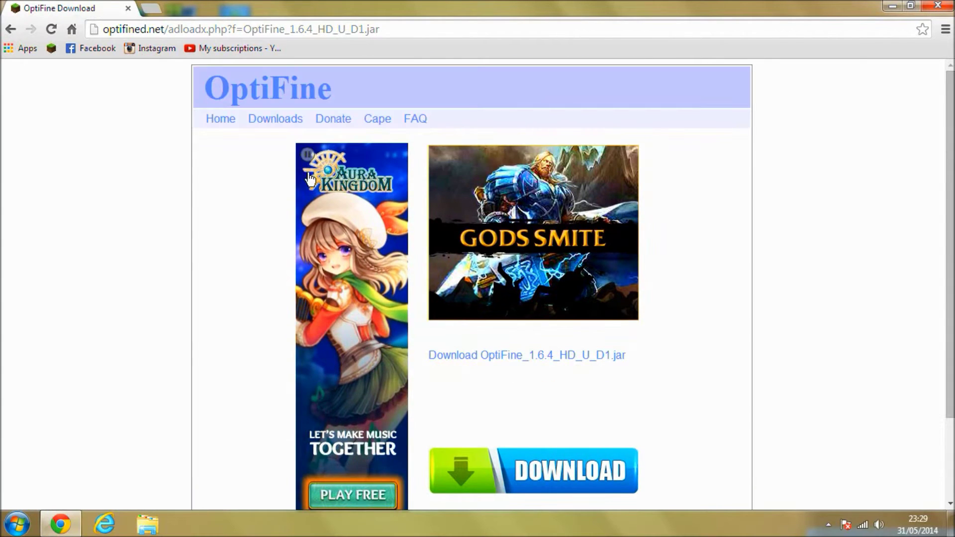
pyautogui.scroll(-1, 465, 443)
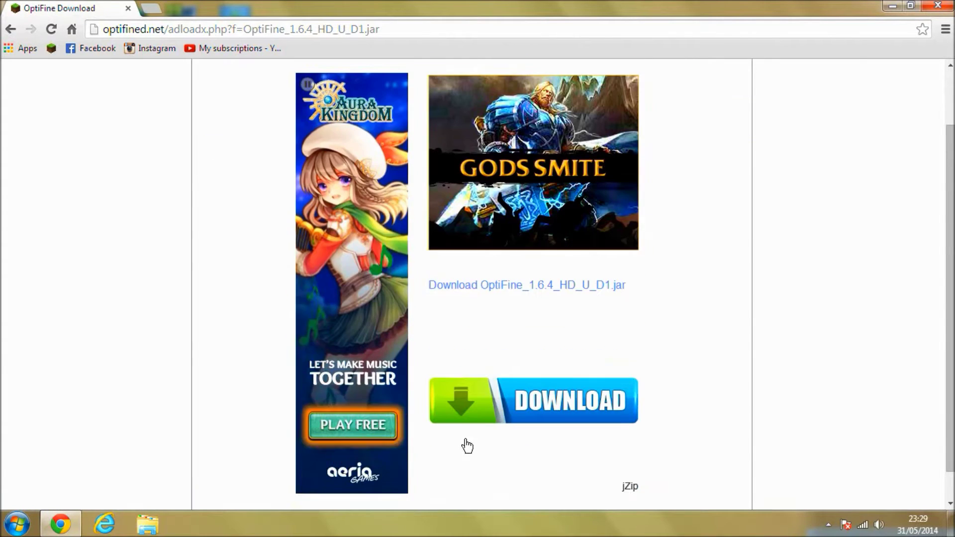
pyautogui.click(431, 286)
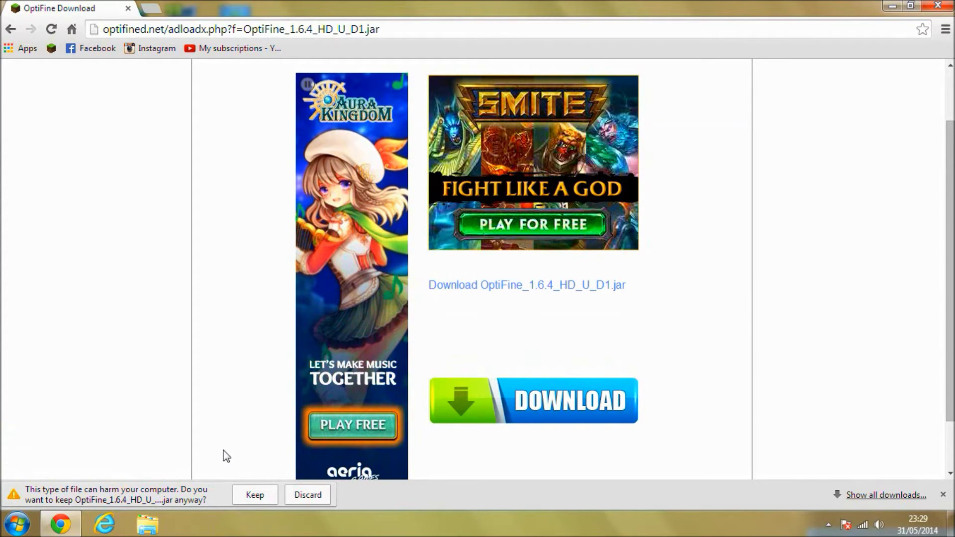
pyautogui.click(256, 495)
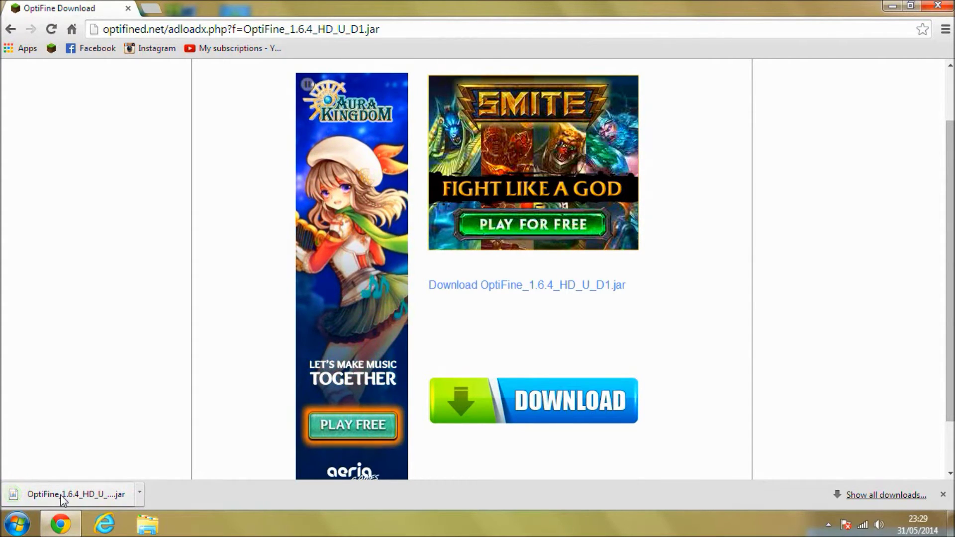
# Place the downloaded OptiFine jar on the desktop and close the browser
pyautogui.press('super+Down')
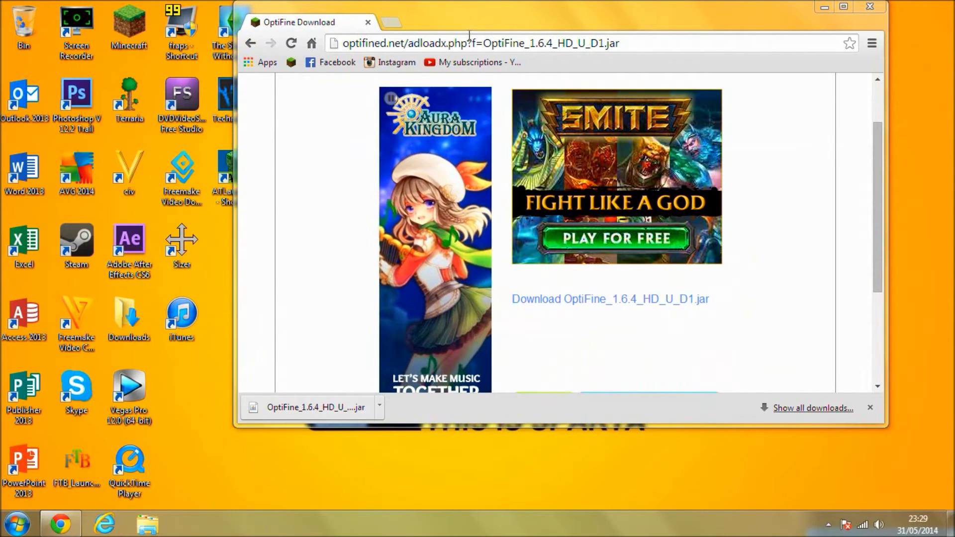
pyautogui.moveTo(464, 14); pyautogui.dragTo(547, 72)
pyautogui.click(901, 62)
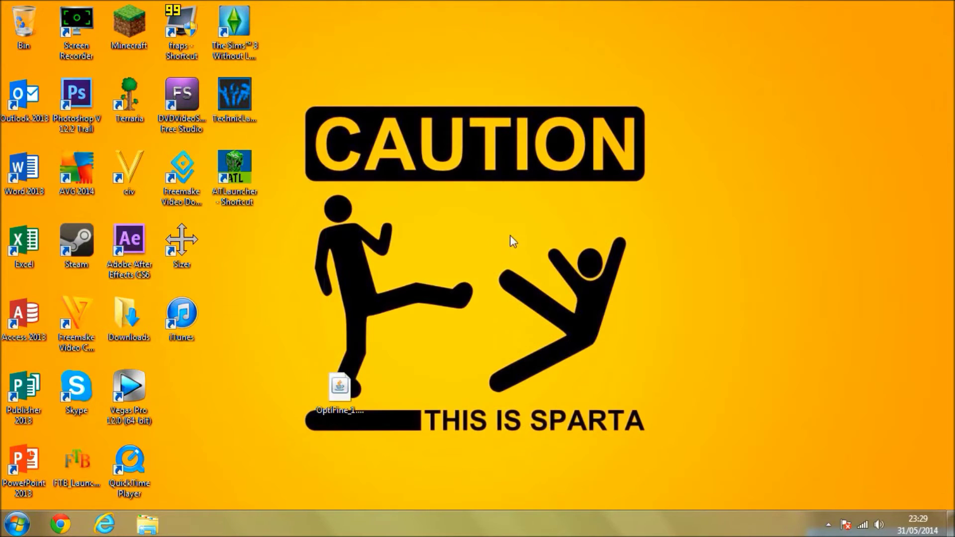
# Reopen the Feed the Beast Launcher, minimize its console and check the install folder path in the options
pyautogui.doubleClick(86, 455)
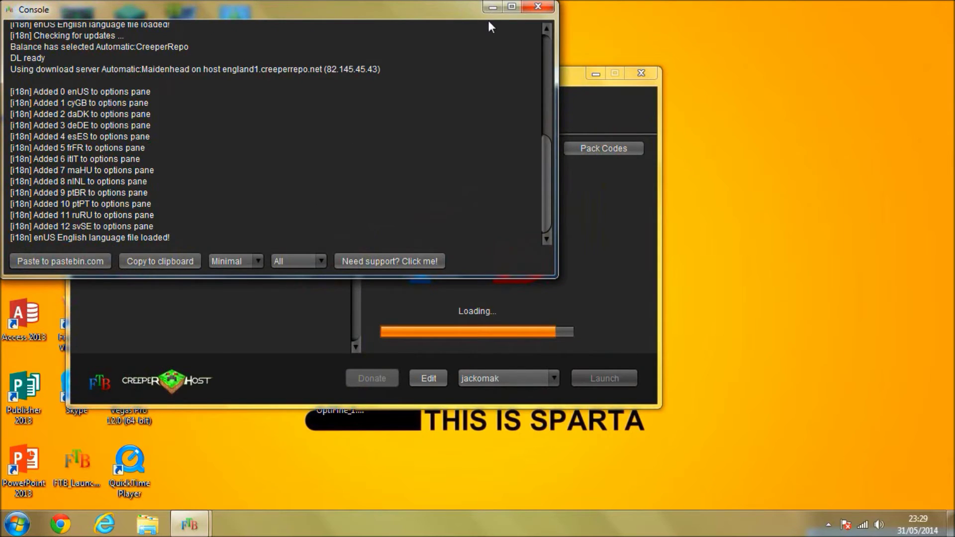
pyautogui.click(493, 8)
pyautogui.click(154, 94)
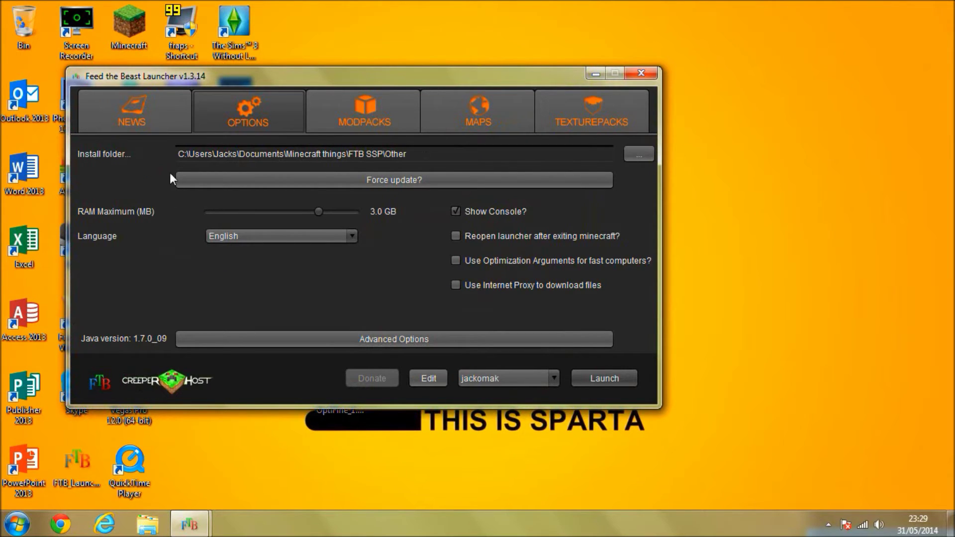
pyautogui.moveTo(172, 153); pyautogui.dragTo(378, 155)
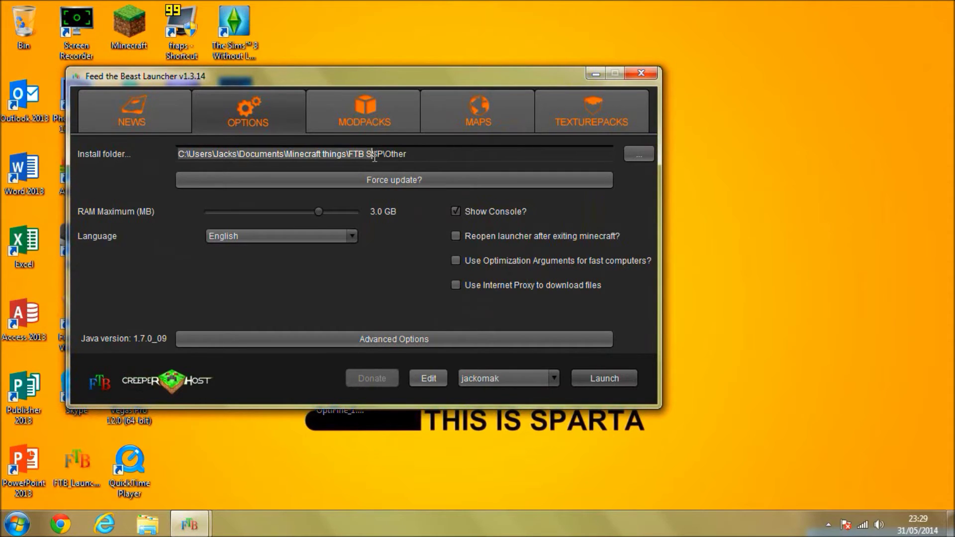
pyautogui.click(393, 155)
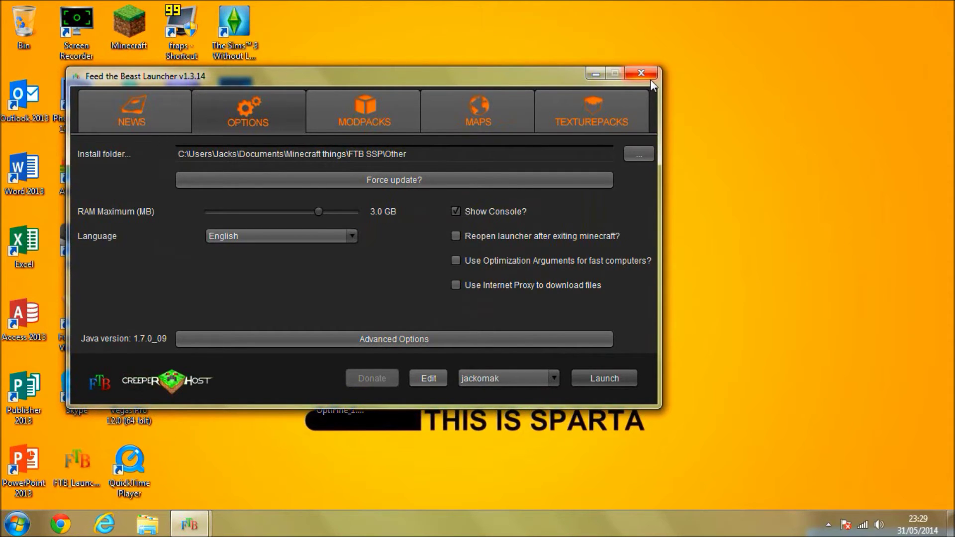
# Check the install location in the launcher's folder chooser, dismiss the chooser without choosing a folder and close the launcher
pyautogui.click(638, 154)
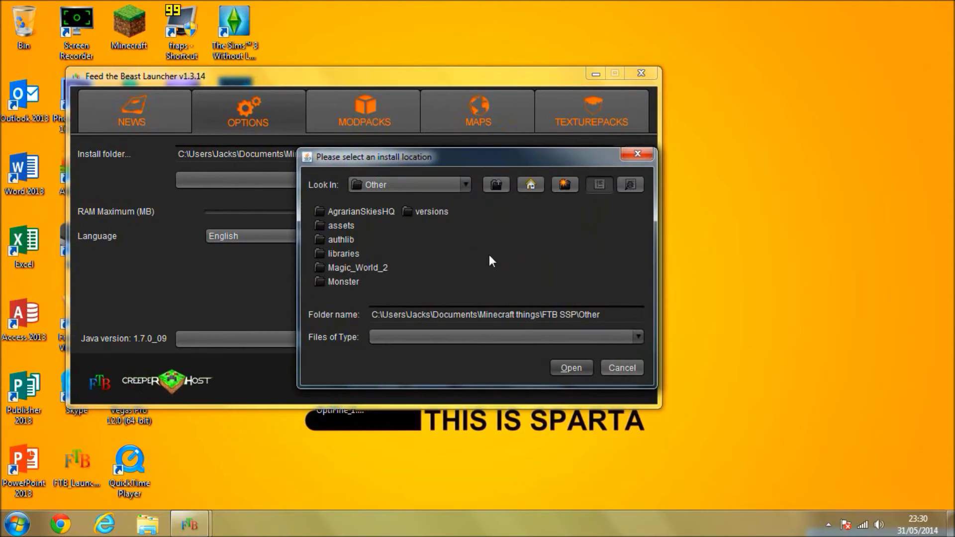
pyautogui.click(635, 155)
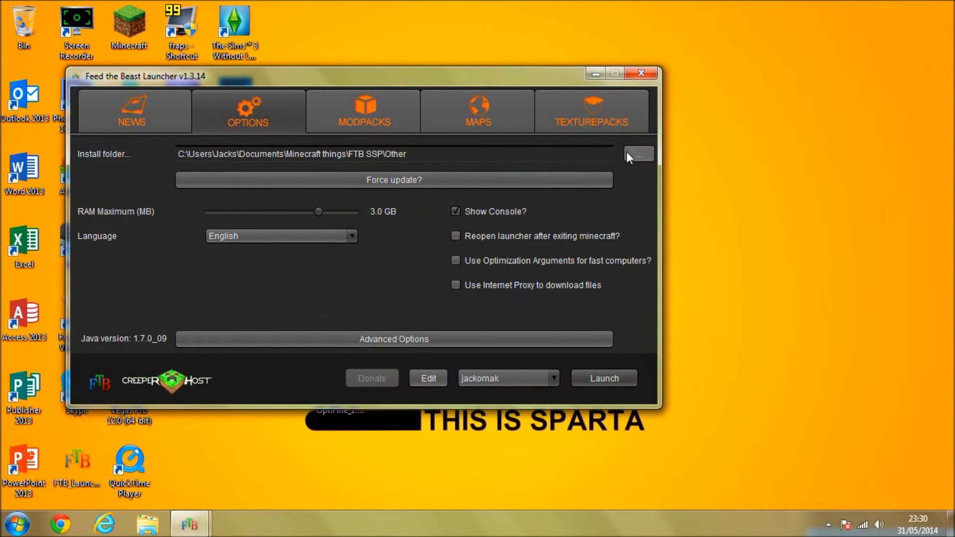
pyautogui.click(627, 152)
pyautogui.click(637, 153)
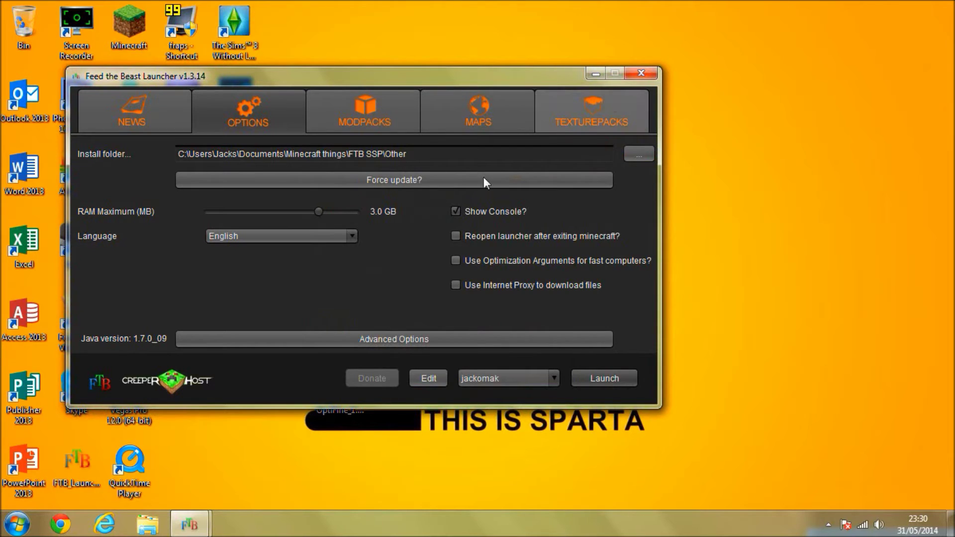
pyautogui.moveTo(480, 157); pyautogui.dragTo(307, 154)
pyautogui.click(651, 72)
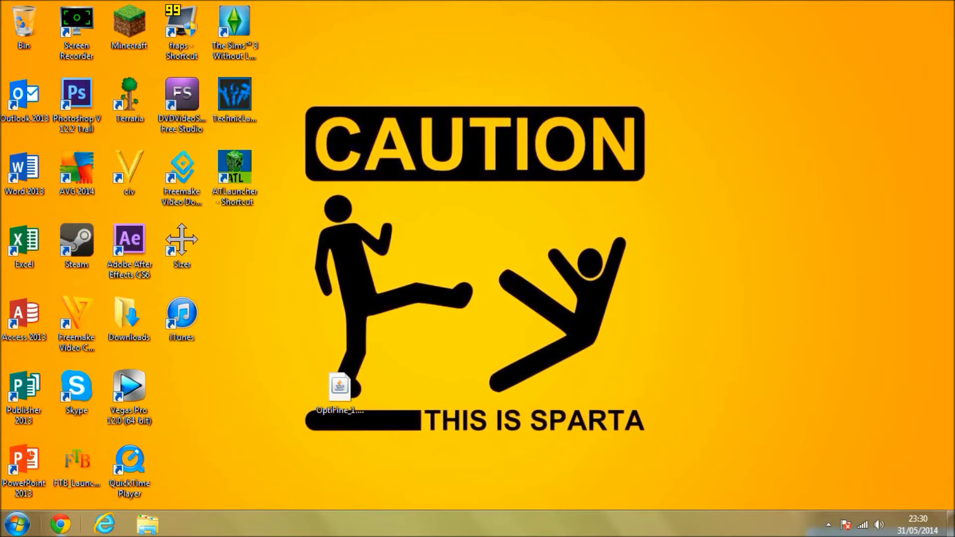
# In Windows Explorer, open the launcher's install folder Documents\Minecraft things\FTB SSP\Other
pyautogui.click(146, 523)
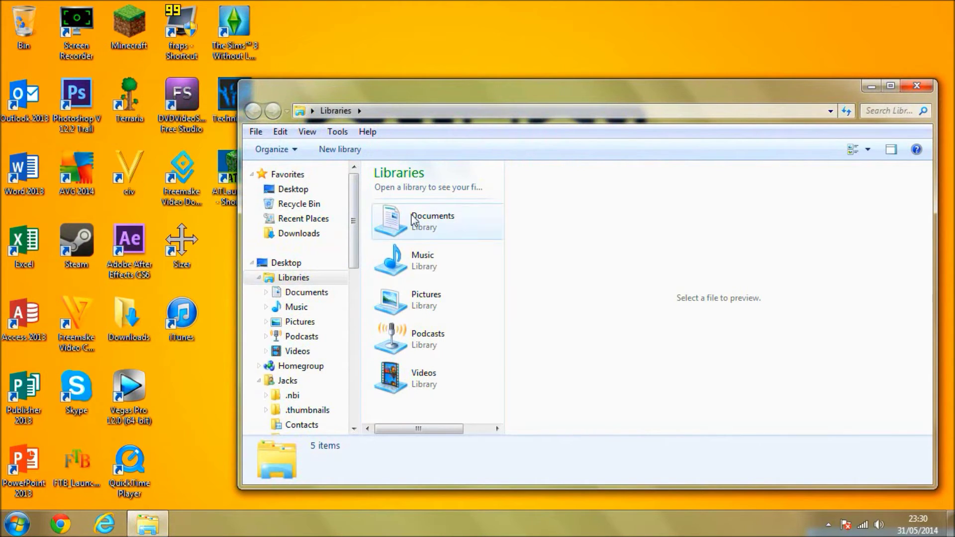
pyautogui.doubleClick(413, 219)
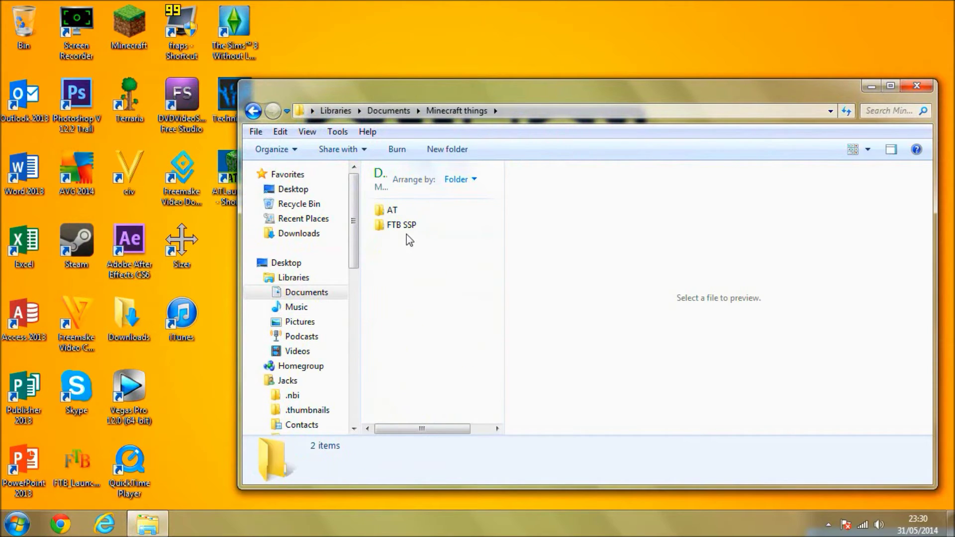
pyautogui.doubleClick(404, 227)
pyautogui.doubleClick(399, 211)
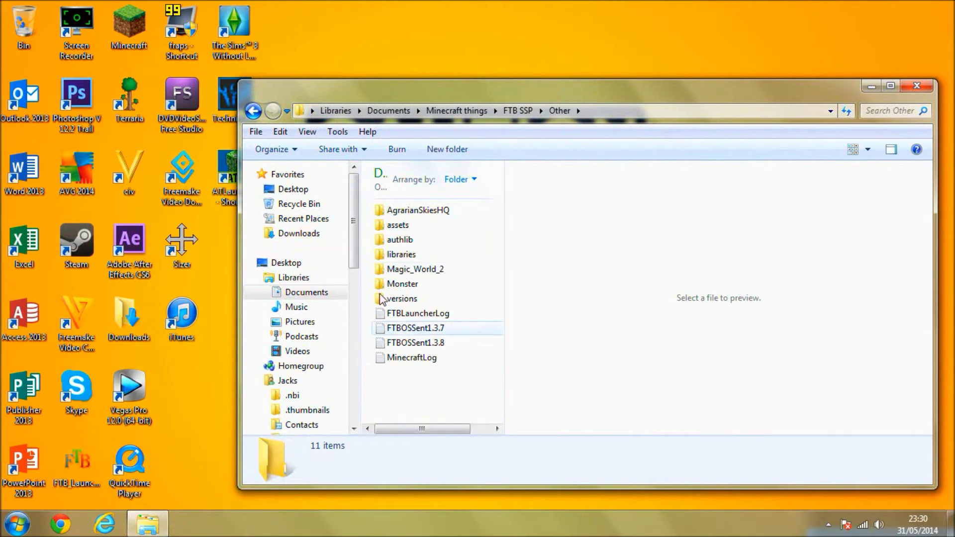
# Open AgrarianSkiesHQ\minecraft\mods\1.6.4 and locate the OptiFine_1.6.4_HD_U_D1 file in it
pyautogui.doubleClick(390, 212)
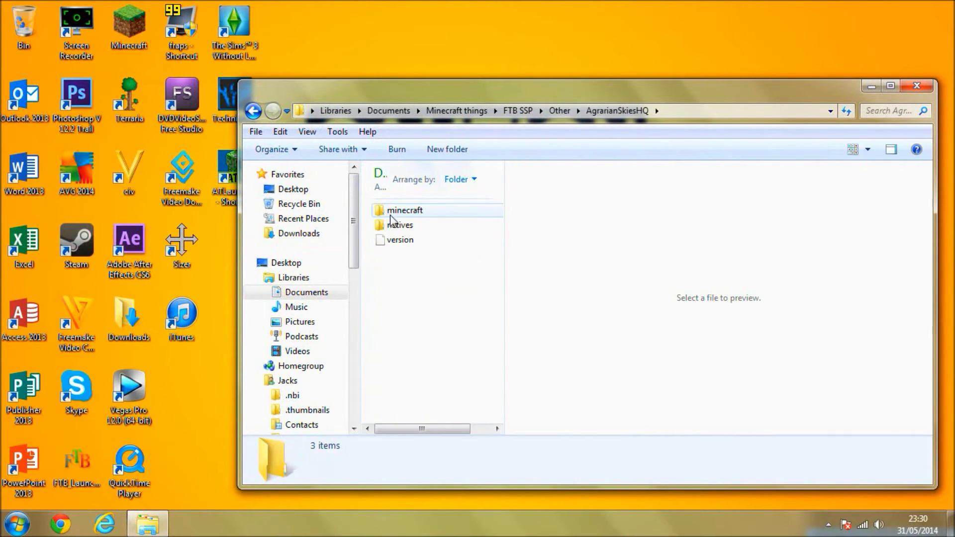
pyautogui.doubleClick(407, 213)
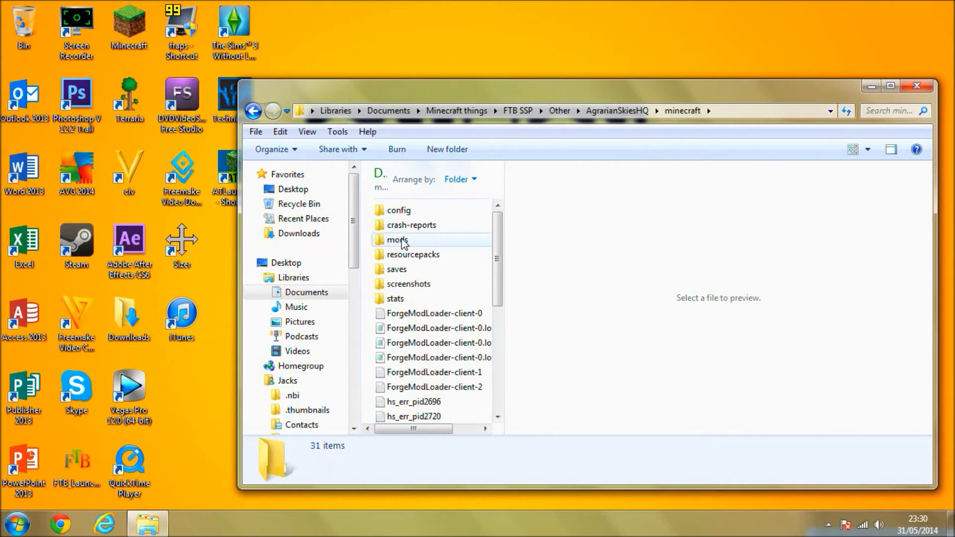
pyautogui.doubleClick(402, 241)
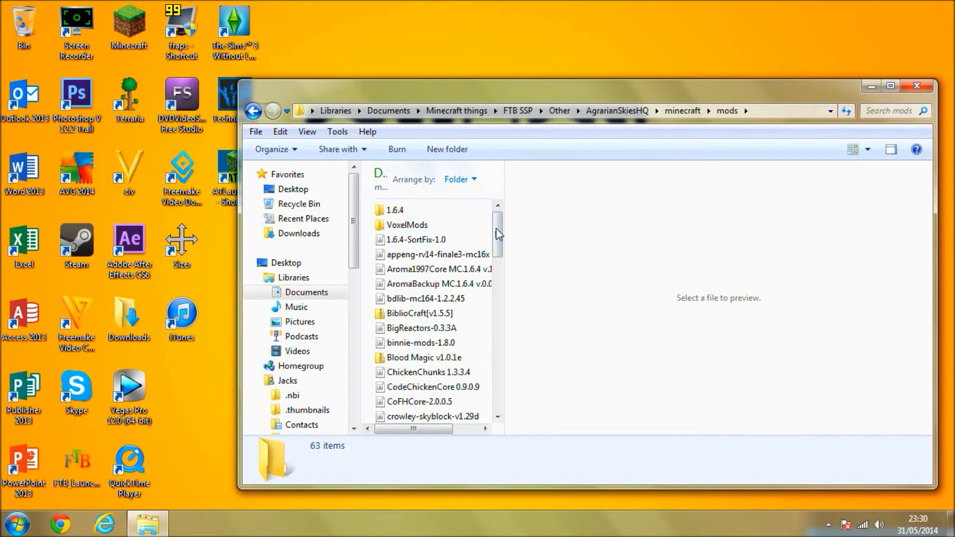
pyautogui.click(432, 222)
pyautogui.doubleClick(431, 211)
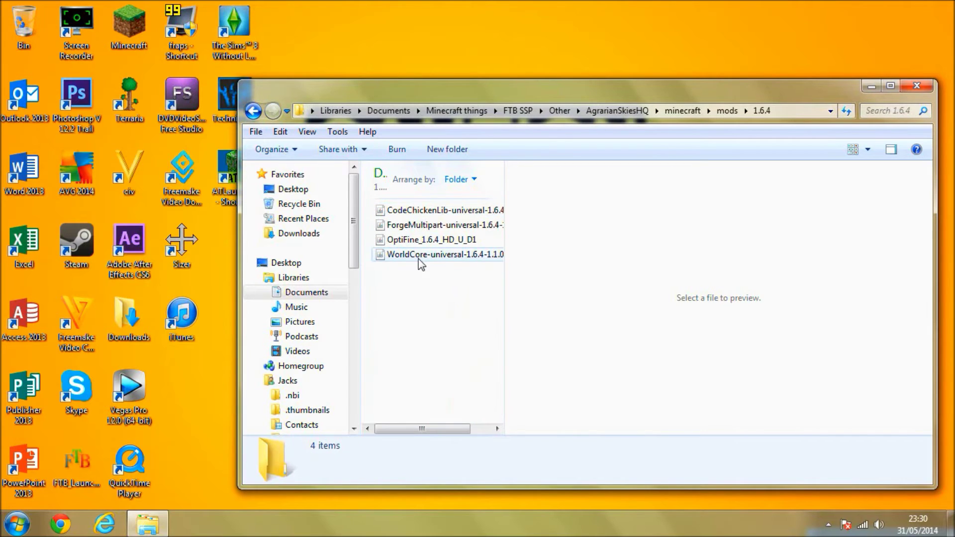
pyautogui.click(424, 244)
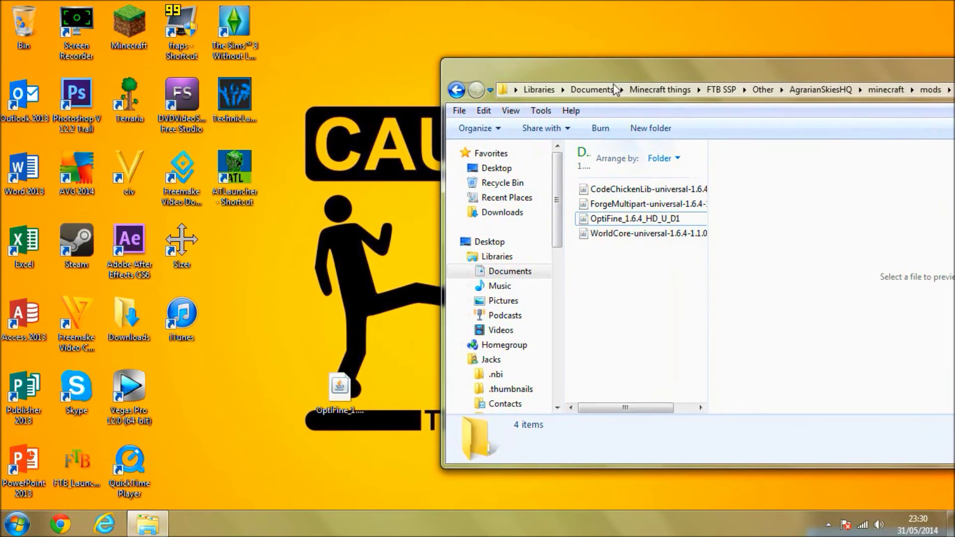
# Delete the desktop copy of OptiFine_1.6.4_HD_U_D1 to the Recycle Bin and close the mods folder window
pyautogui.moveTo(341, 383)
pyautogui.mouseDown()
pyautogui.moveTo(348, 389)
pyautogui.moveTo(334, 398)
pyautogui.mouseUp()
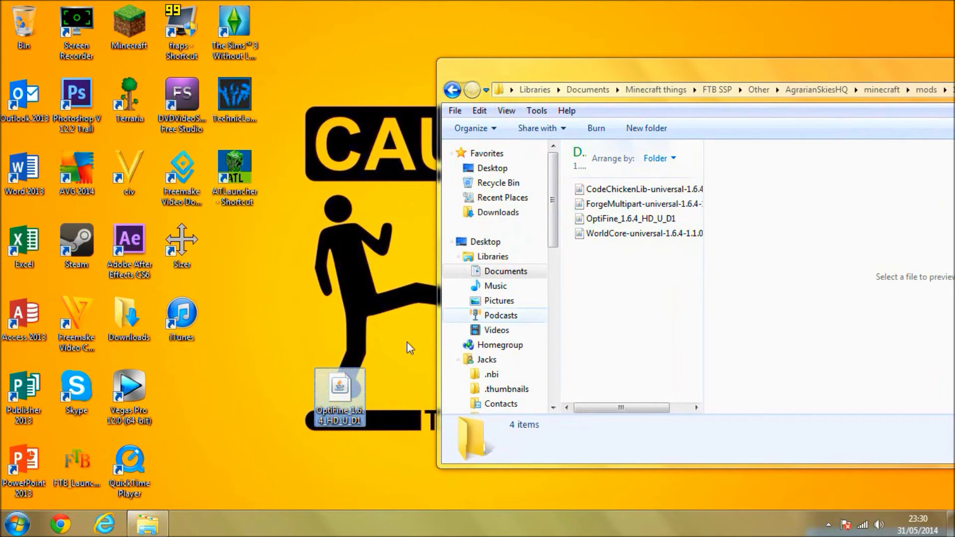
pyautogui.press('Delete')
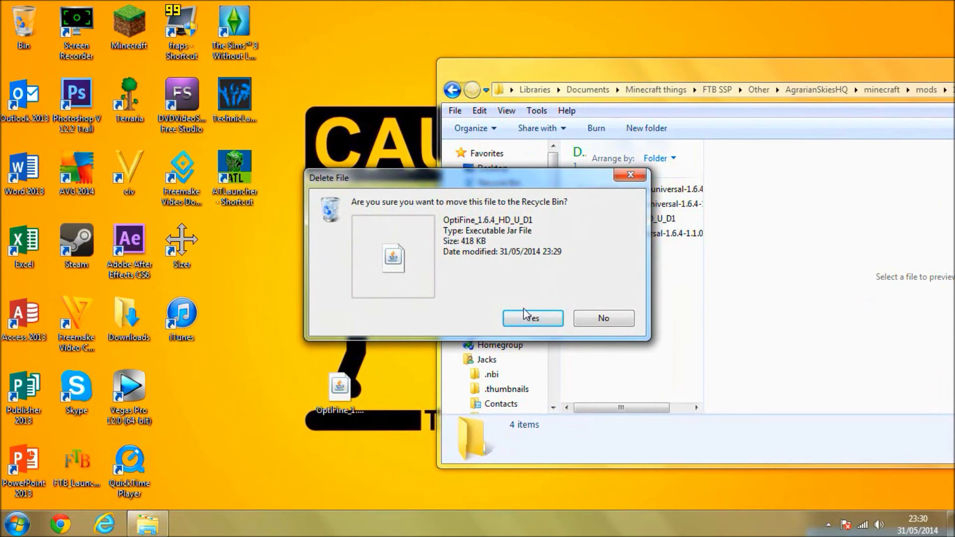
pyautogui.click(531, 317)
pyautogui.moveTo(625, 76); pyautogui.dragTo(403, 85)
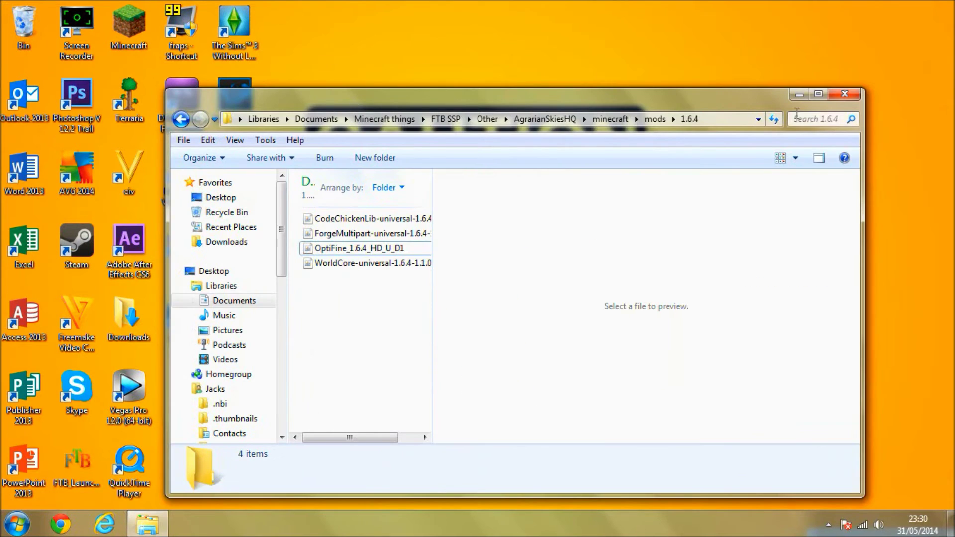
pyautogui.click(822, 95)
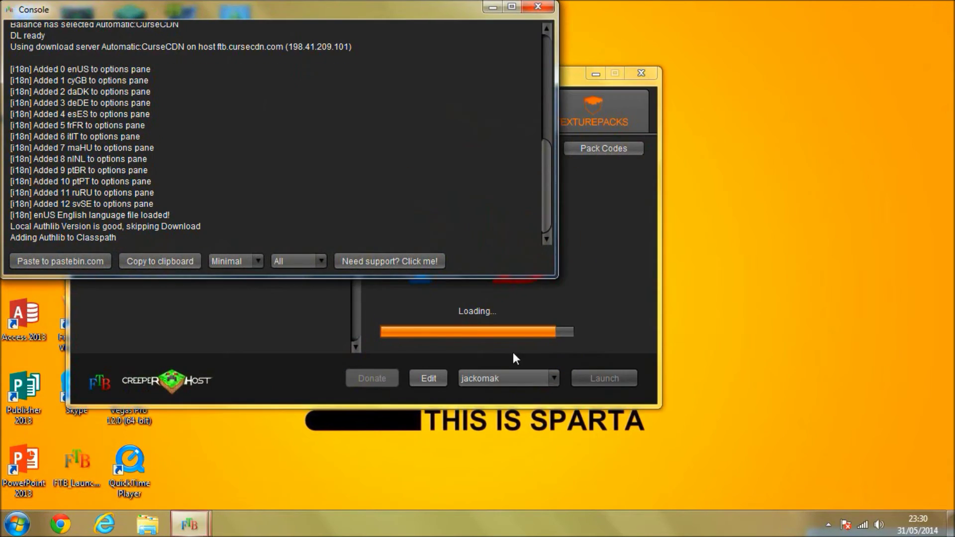
# Launch the Agrarian Skies modpack from the Feed the Beast Launcher and move the console window out of the way
pyautogui.click(491, 8)
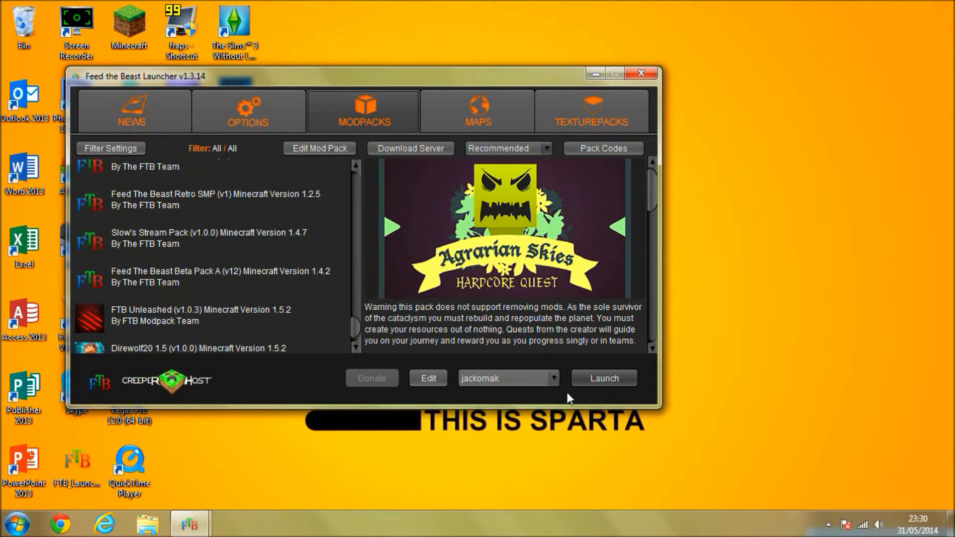
pyautogui.click(596, 382)
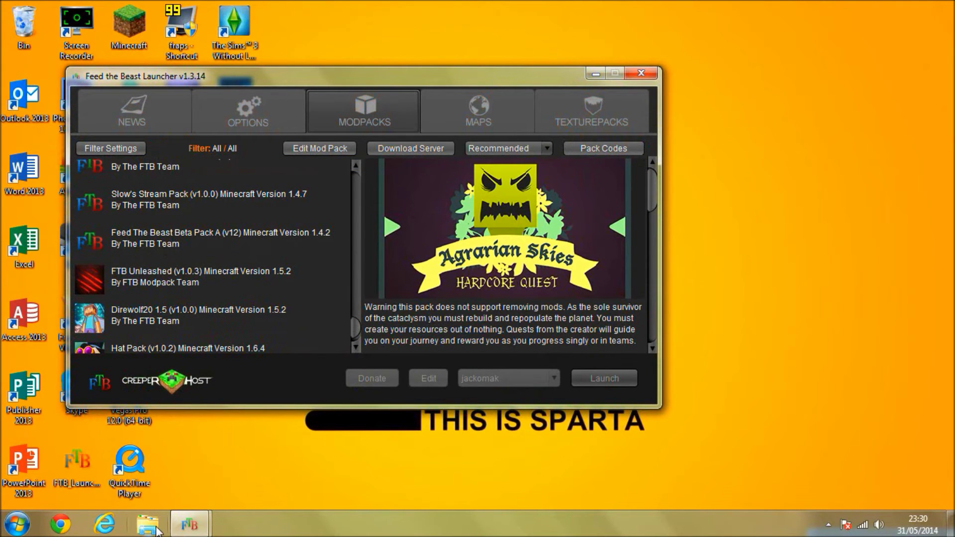
pyautogui.moveTo(189, 525)
pyautogui.click(158, 466)
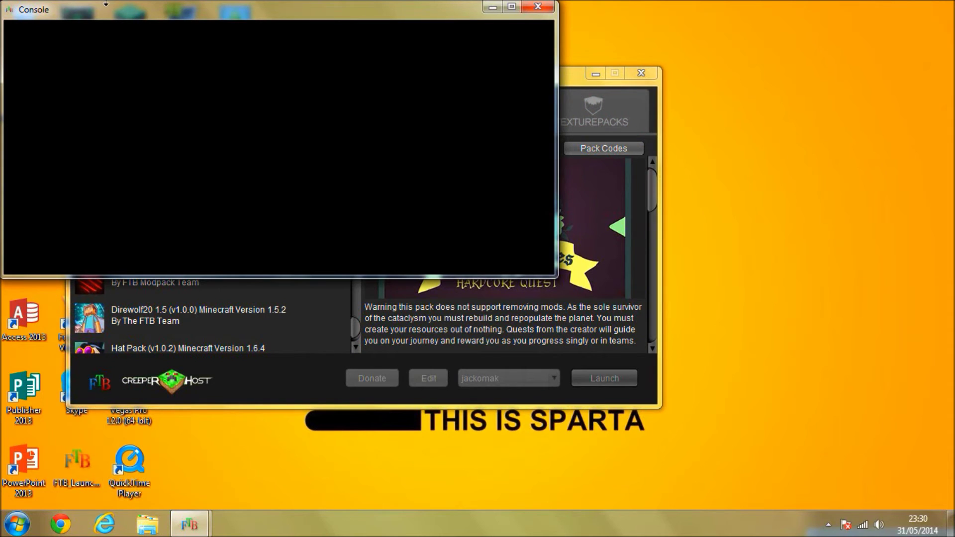
pyautogui.moveTo(106, 4); pyautogui.dragTo(108, 31)
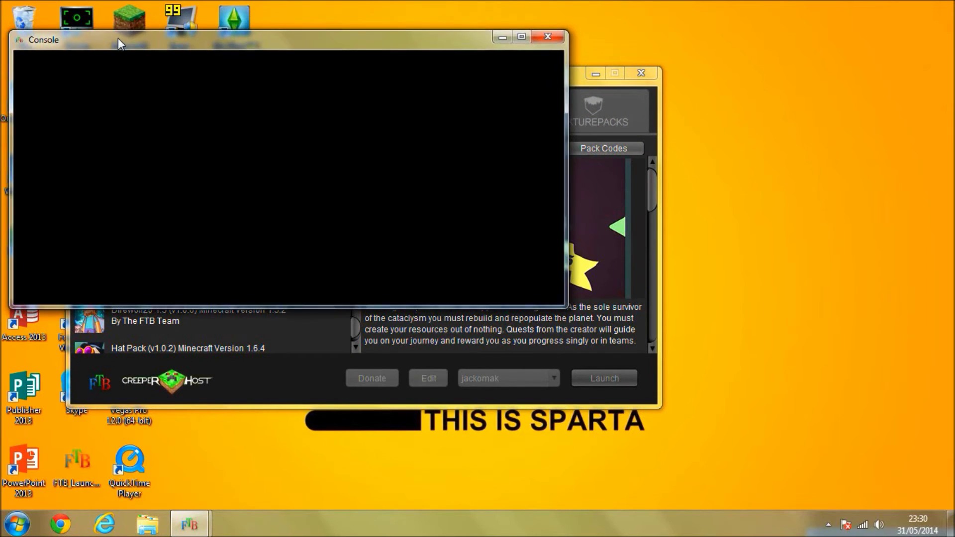
pyautogui.moveTo(117, 38); pyautogui.dragTo(163, 20)
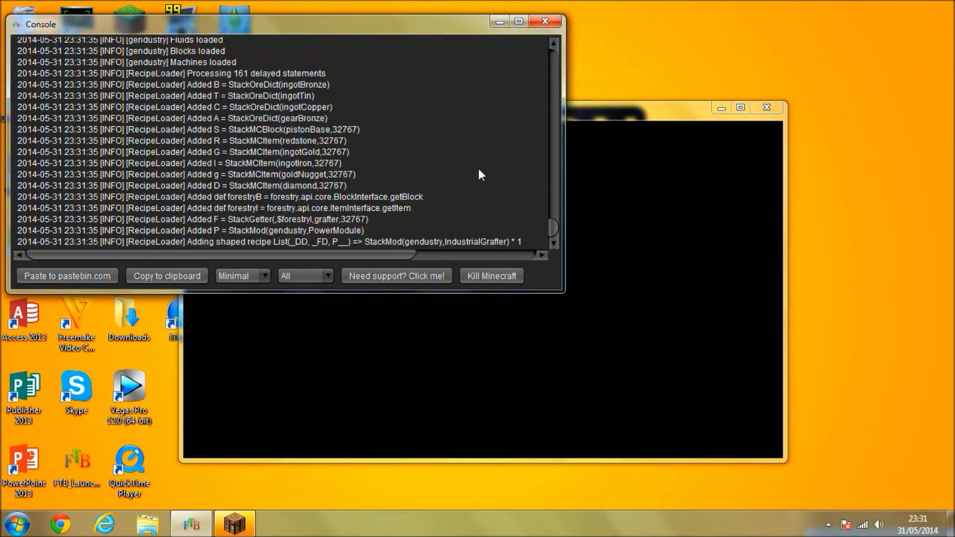
pyautogui.moveTo(455, 24); pyautogui.dragTo(655, 112)
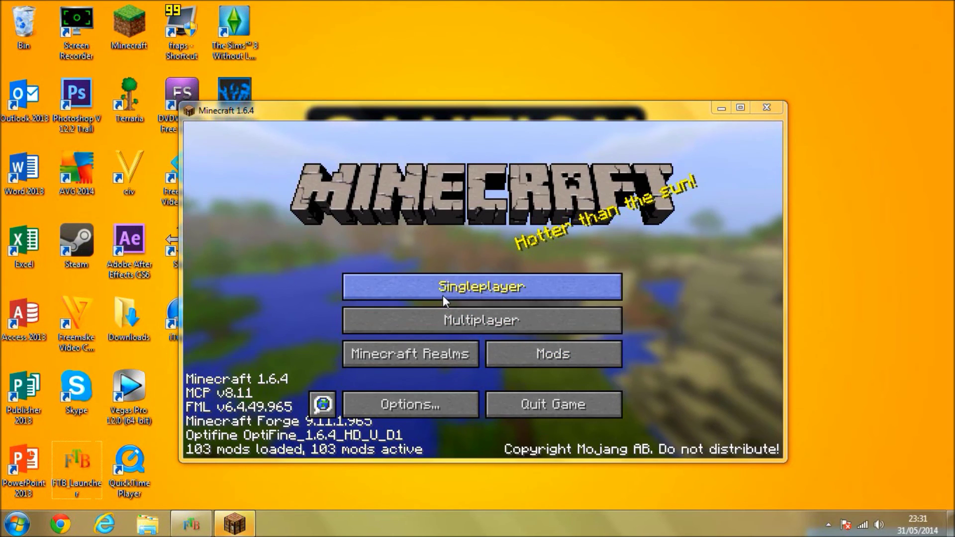
# Inspect the OptiFine options in Minecraft's Video Settings, return to the main menu and quit the game
pyautogui.click(398, 405)
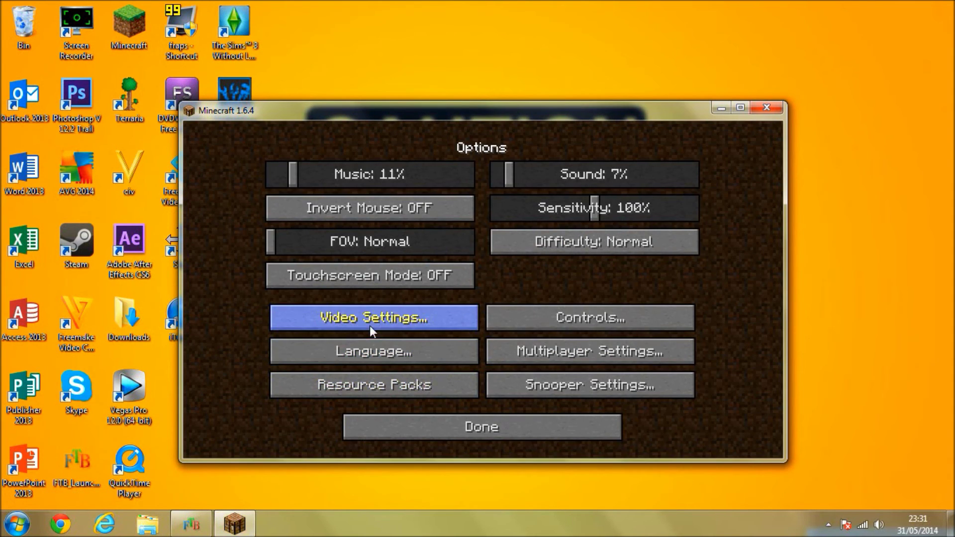
pyautogui.click(372, 330)
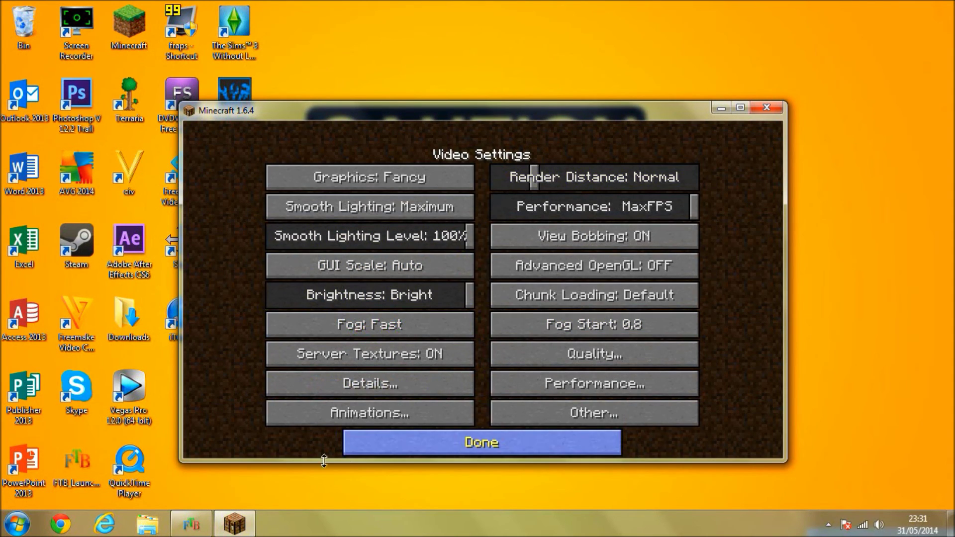
pyautogui.click(421, 451)
pyautogui.click(482, 435)
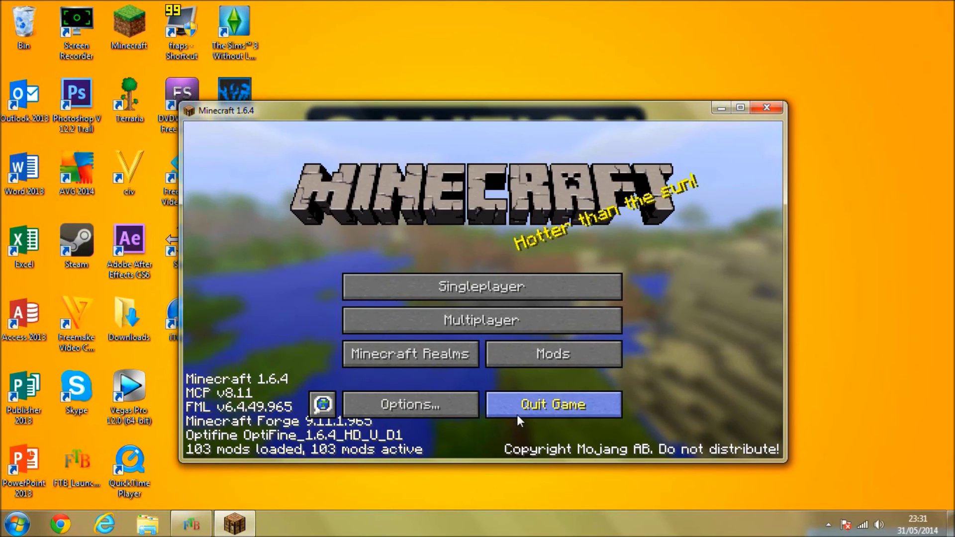
pyautogui.click(518, 415)
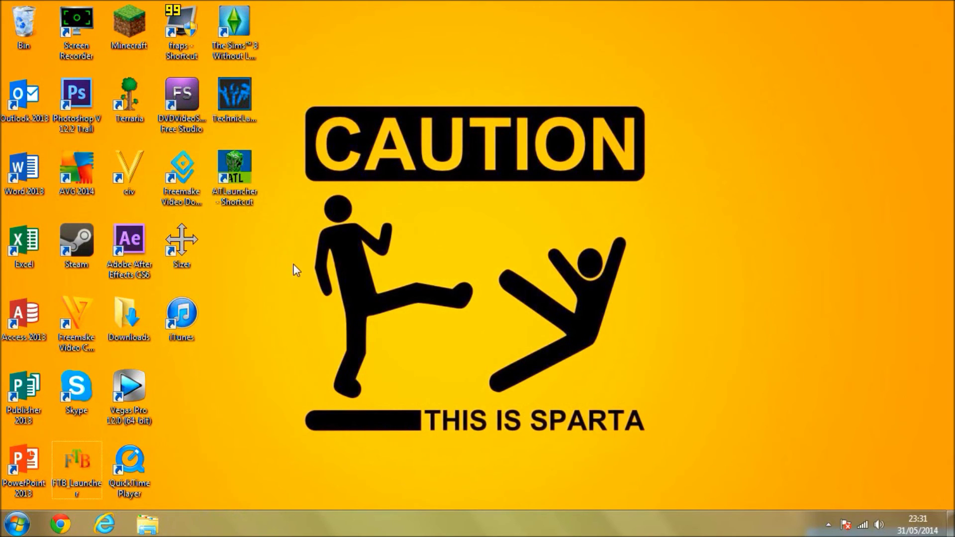
pyautogui.moveTo(291, 86); pyautogui.dragTo(666, 462)
pyautogui.moveTo(296, 94); pyautogui.dragTo(646, 449)
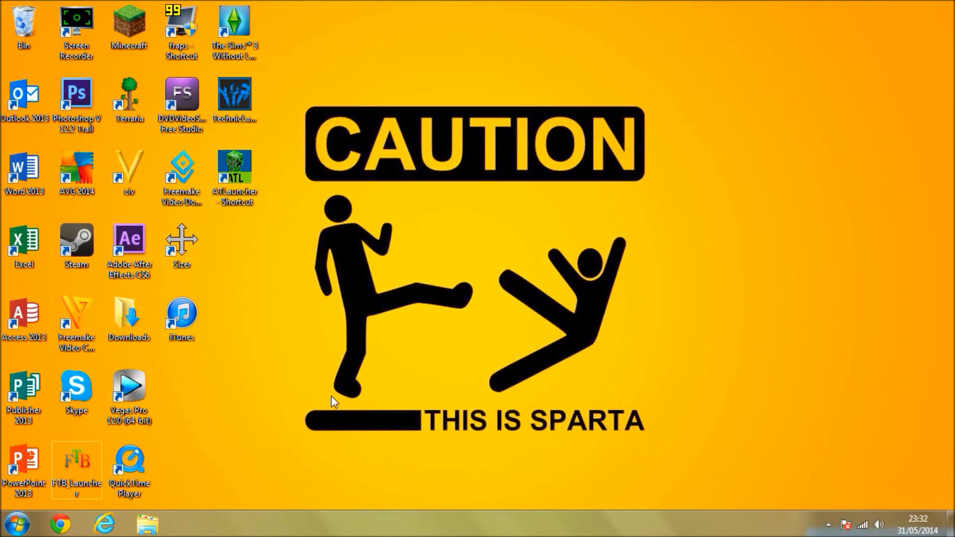